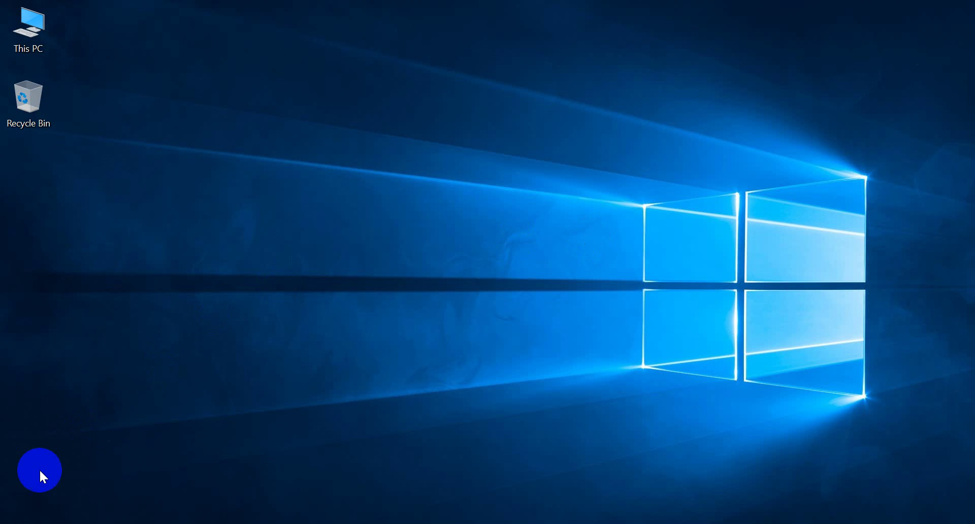
# Launch Adobe Premiere Pro CC 2018 from the Windows Start menu.
pyautogui.click(20, 521)
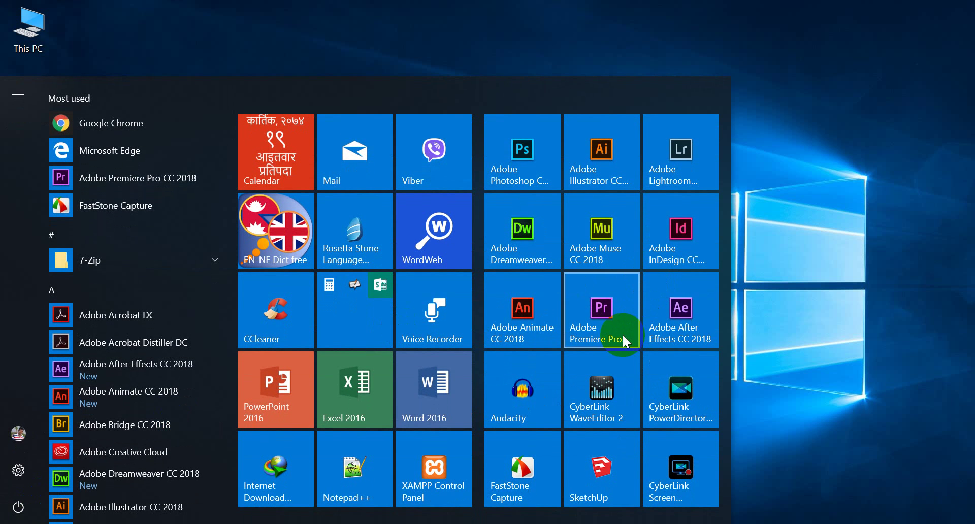
pyautogui.click(623, 340)
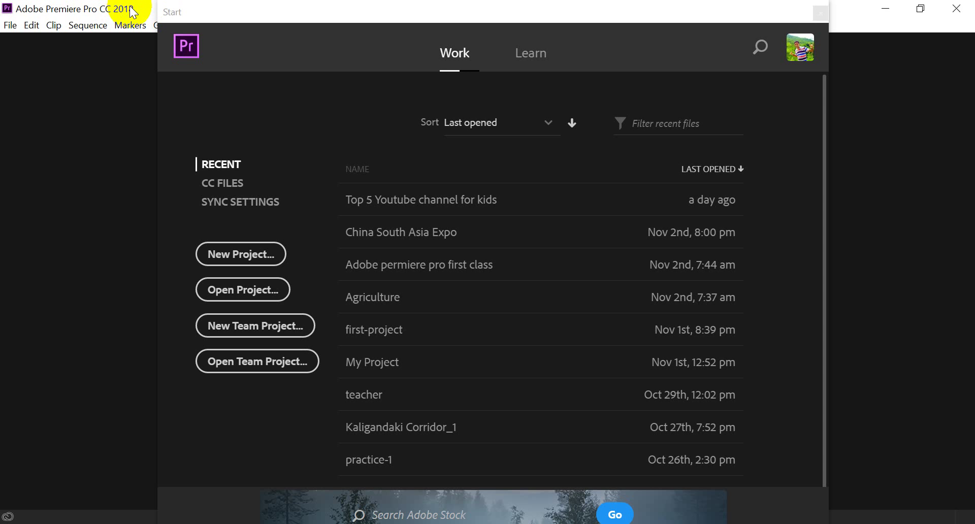
# Switch the Premiere Start screen to the Creative Cloud Files page.
pyautogui.click(54, 21)
pyautogui.click(335, 56)
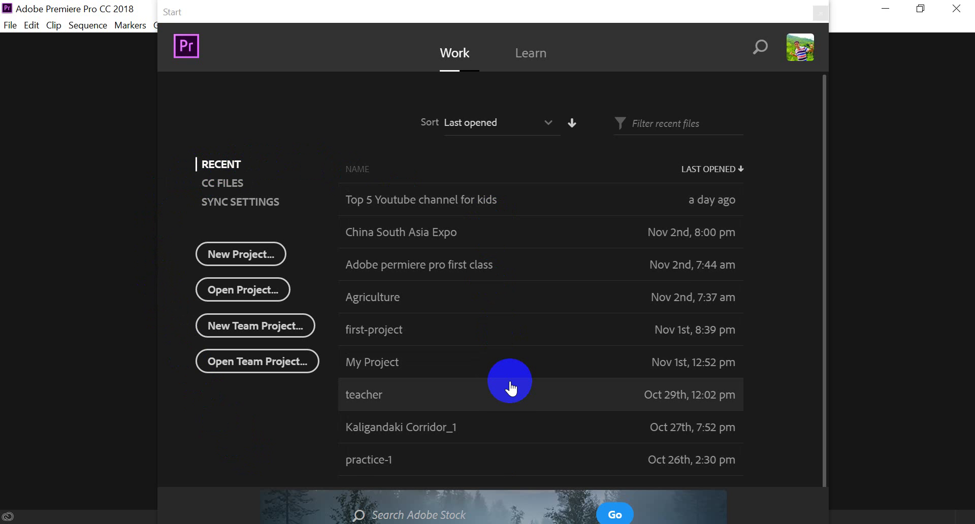
pyautogui.scroll(-1, 510, 387)
pyautogui.scroll(1, 508, 387)
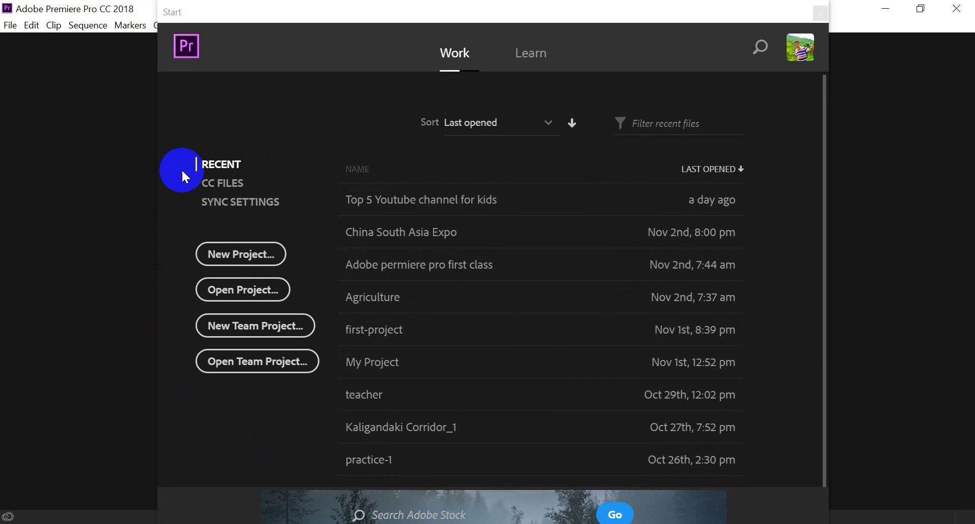
pyautogui.click(215, 193)
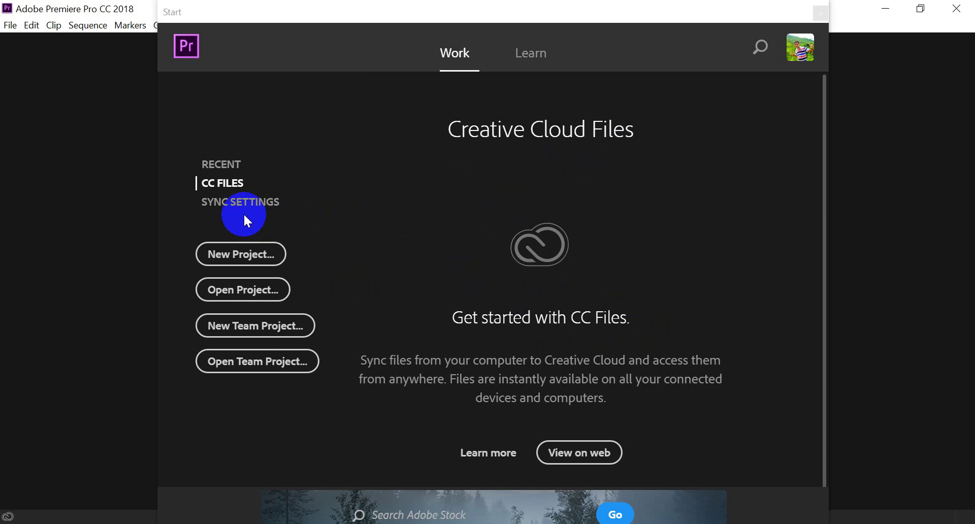
# Look through the Sync Settings options on the Start screen.
pyautogui.click(220, 204)
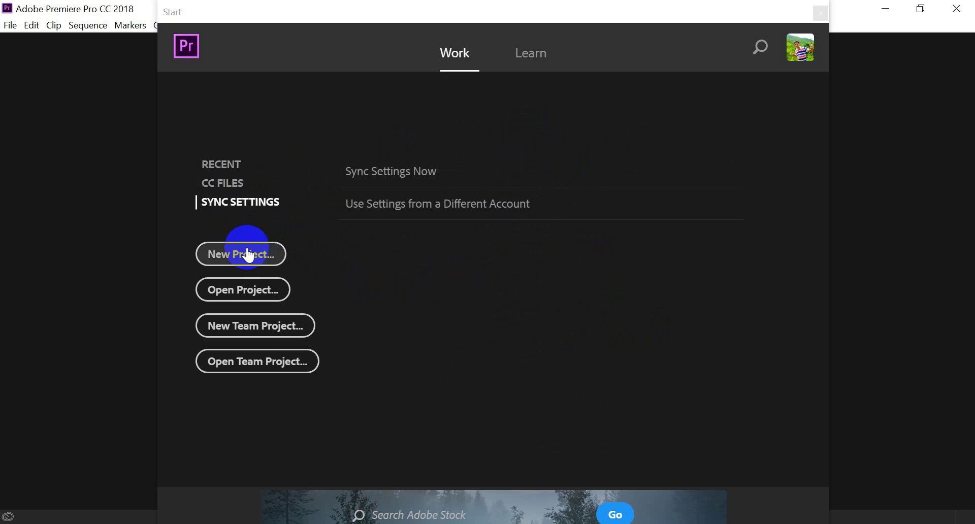
pyautogui.click(229, 259)
pyautogui.click(271, 261)
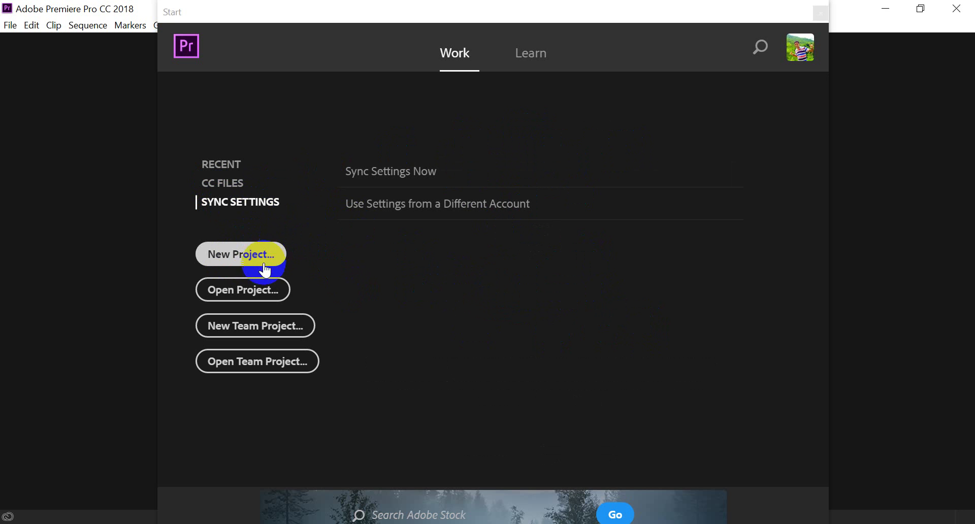
pyautogui.click(274, 293)
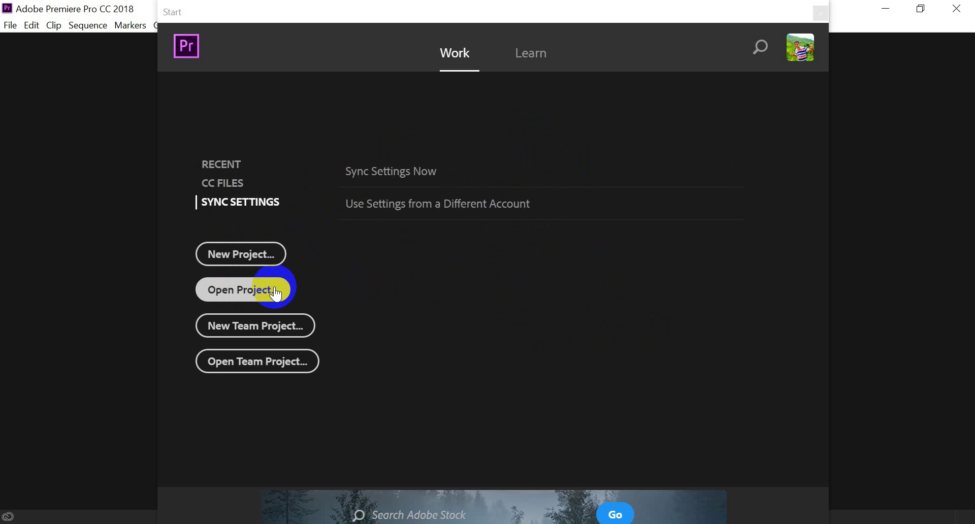
# Return to the Recent list and browse the nine recent projects.
pyautogui.click(224, 165)
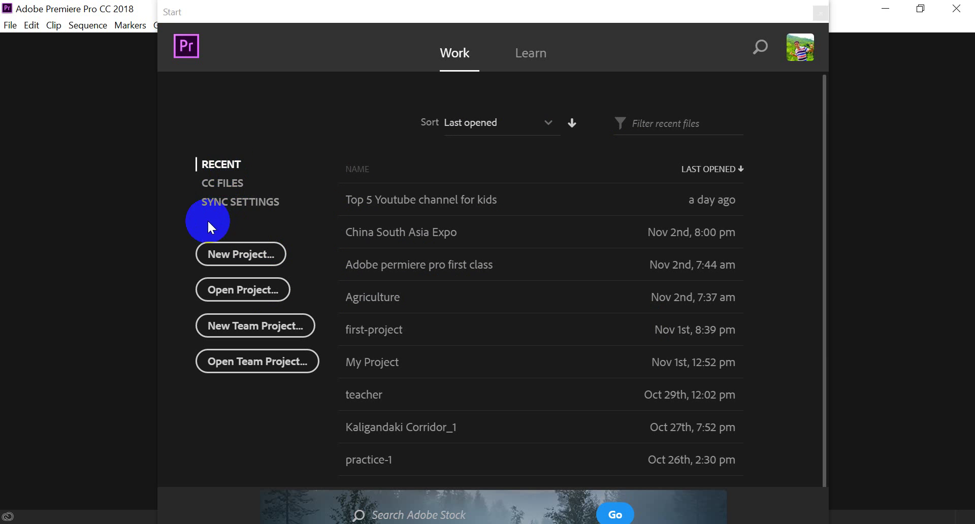
pyautogui.click(229, 295)
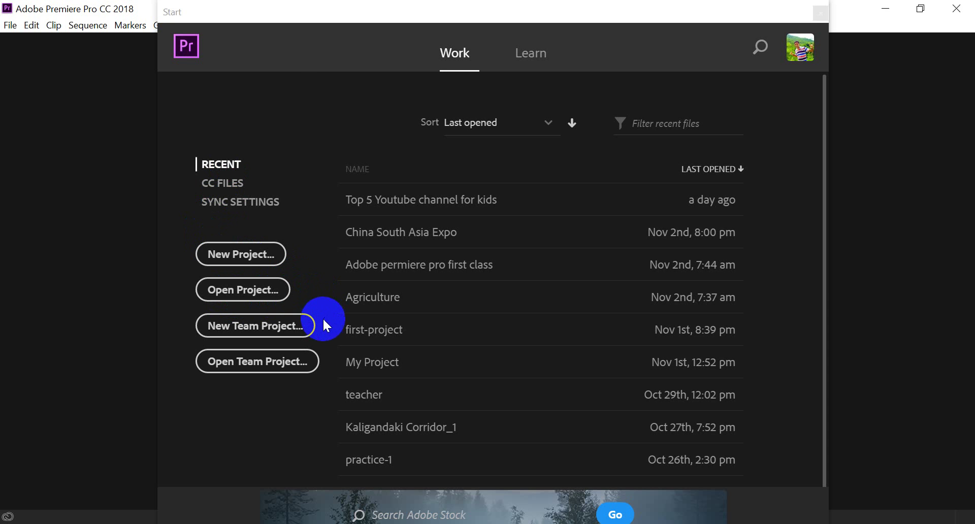
pyautogui.click(238, 335)
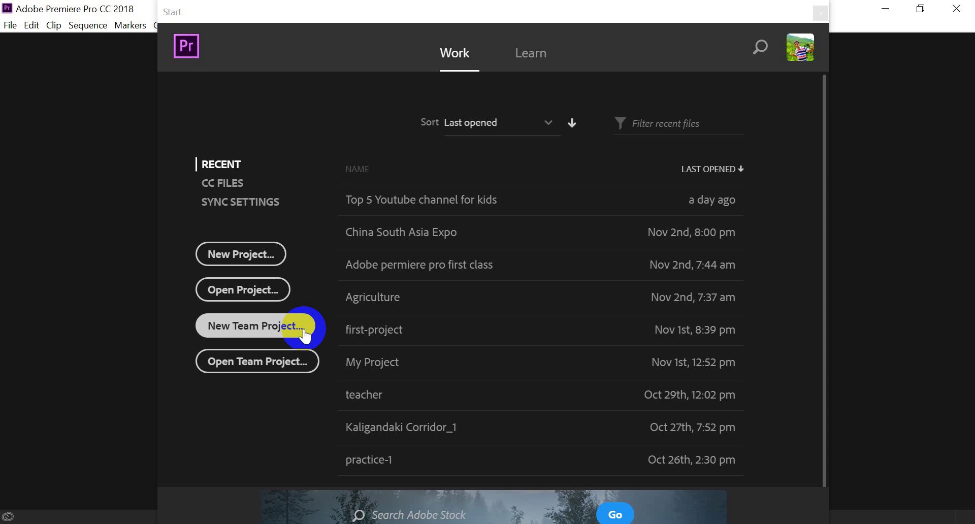
pyautogui.click(235, 363)
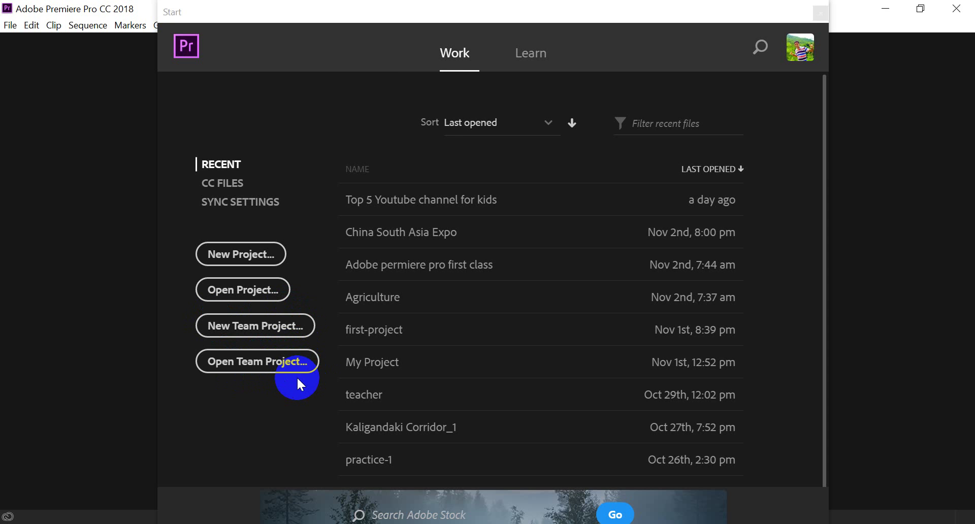
pyautogui.click(444, 71)
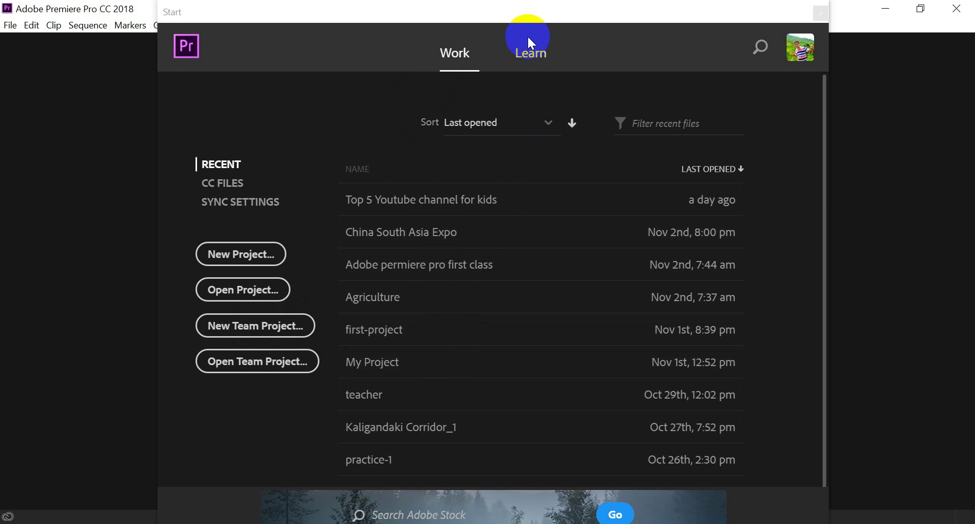
pyautogui.click(531, 55)
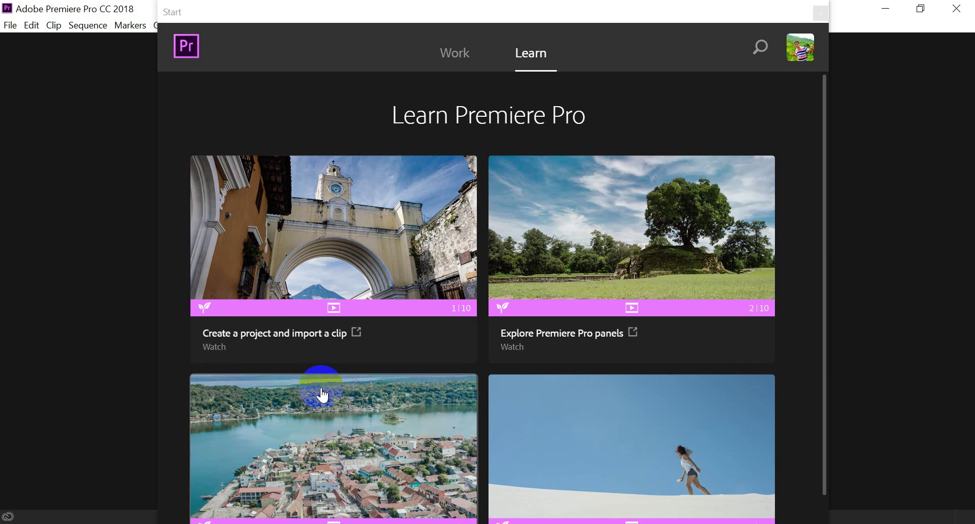
pyautogui.click(456, 55)
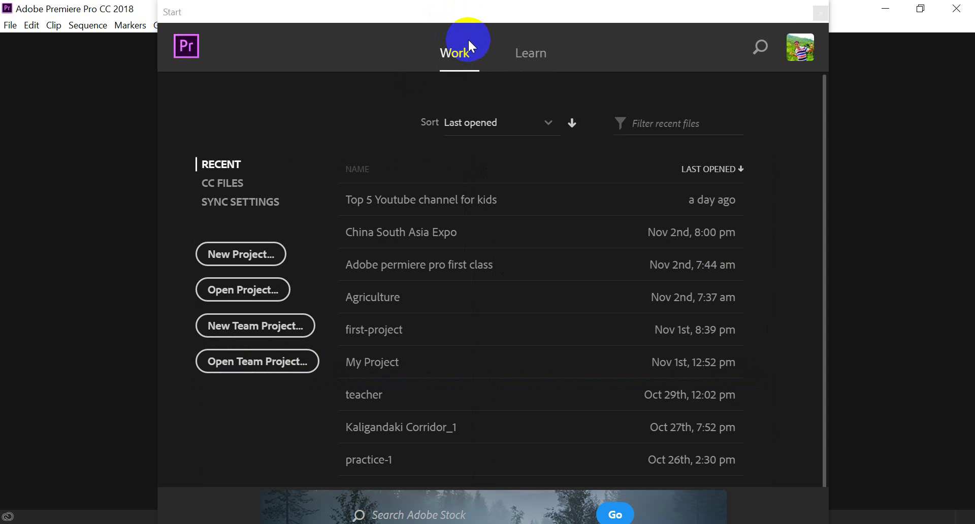
# Open the Agriculture project from the Recent list.
pyautogui.click(261, 256)
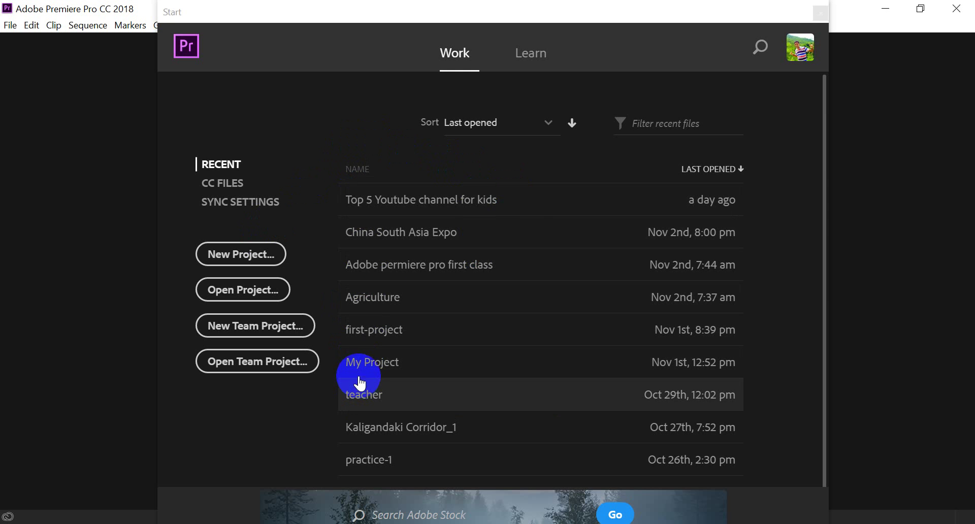
pyautogui.click(373, 299)
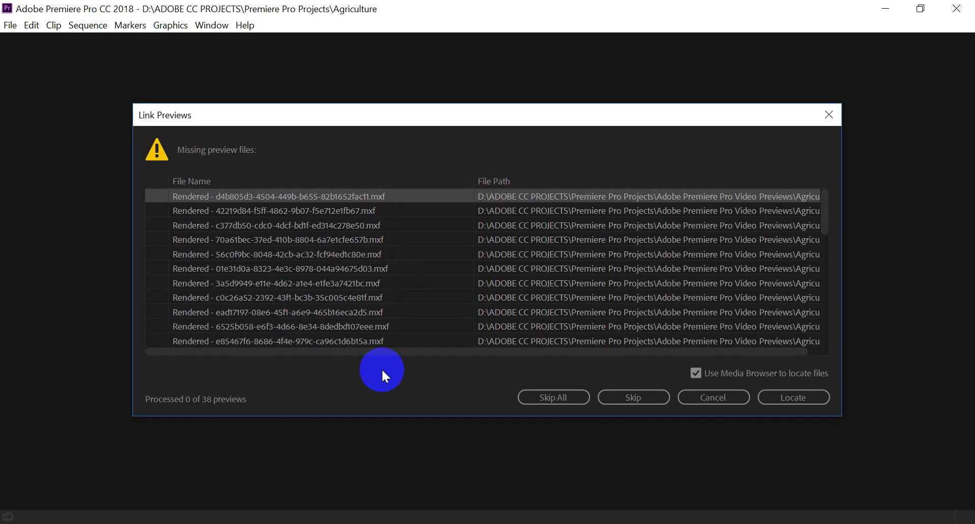
# Skip relinking all 38 missing preview files.
pyautogui.click(553, 398)
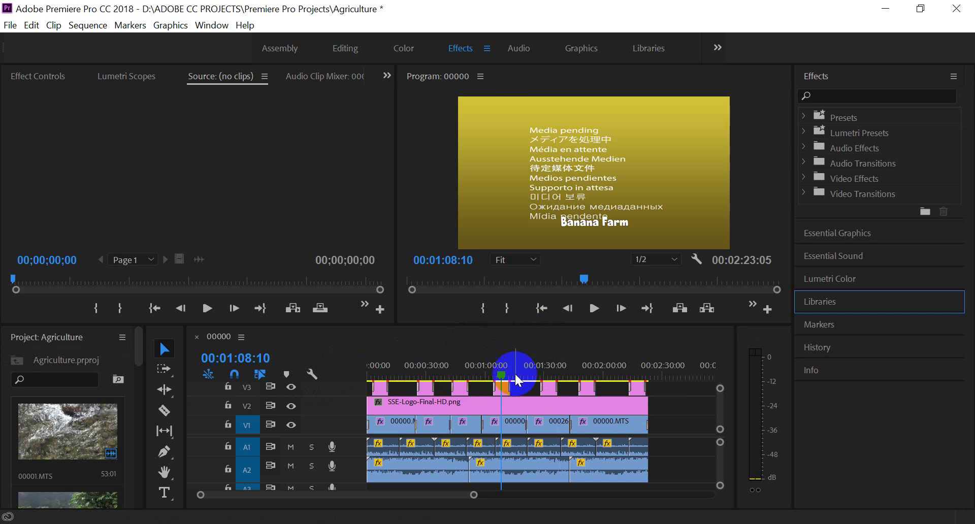
# Select several clips on the Agriculture sequence timeline.
pyautogui.click(387, 395)
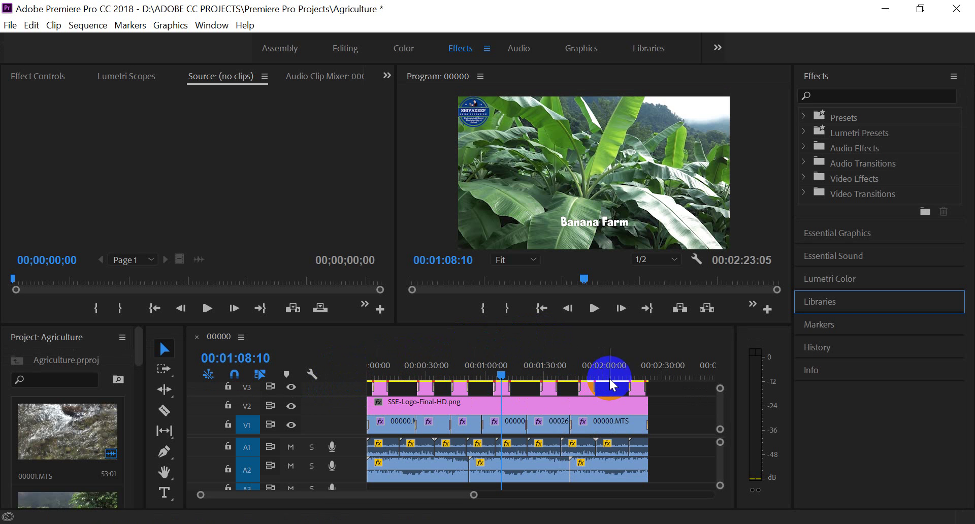
pyautogui.click(548, 395)
pyautogui.click(370, 394)
pyautogui.click(467, 387)
pyautogui.click(638, 387)
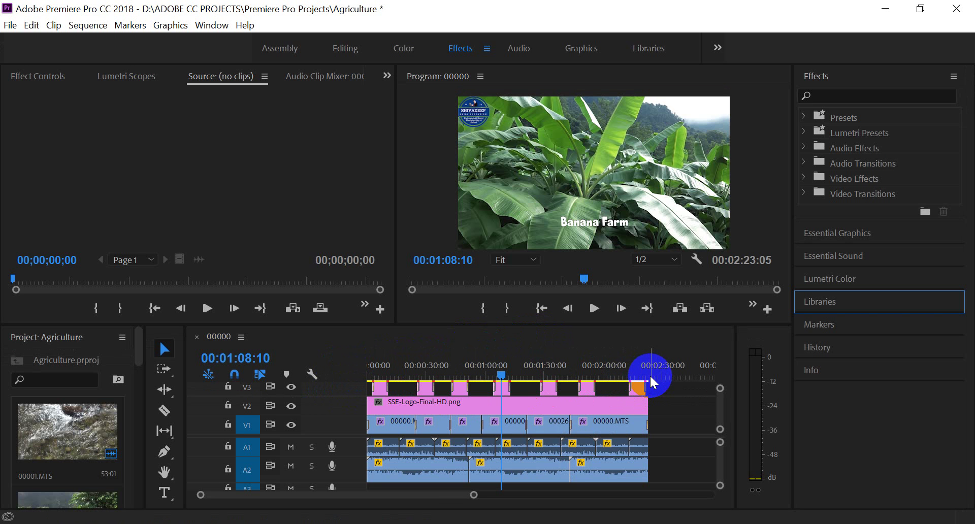
pyautogui.click(544, 390)
pyautogui.click(480, 389)
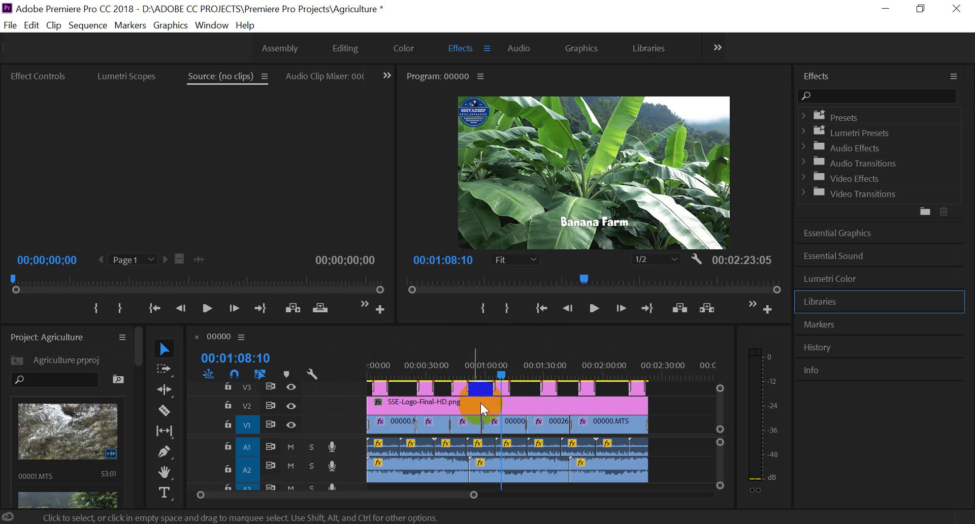
pyautogui.click(382, 390)
pyautogui.click(577, 386)
pyautogui.click(426, 409)
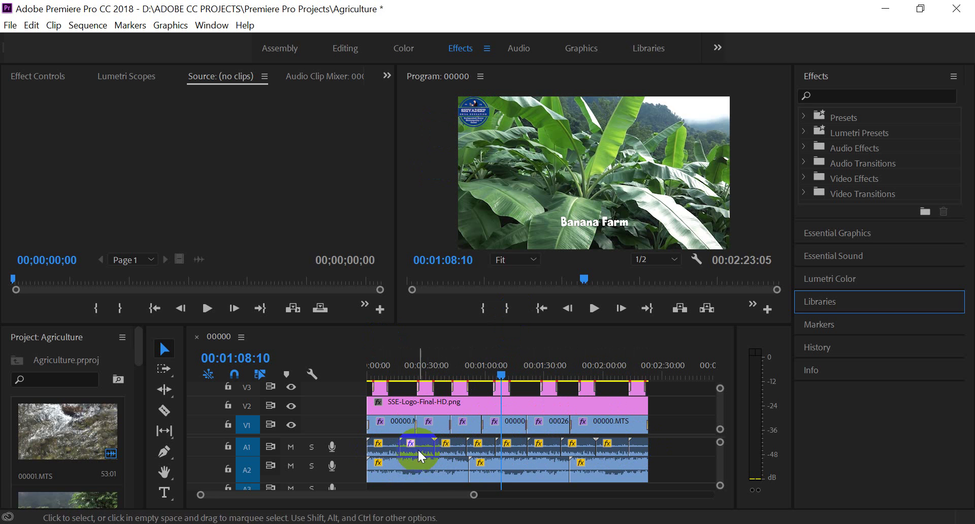
# Clear the selection, then play sequence 00000 and stop at 00:01:24:09.
pyautogui.click(371, 489)
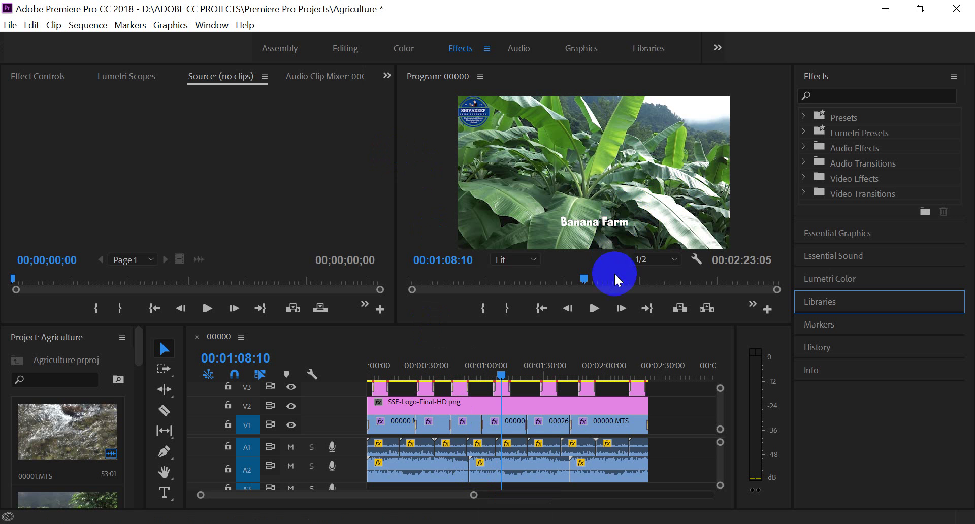
pyautogui.click(597, 311)
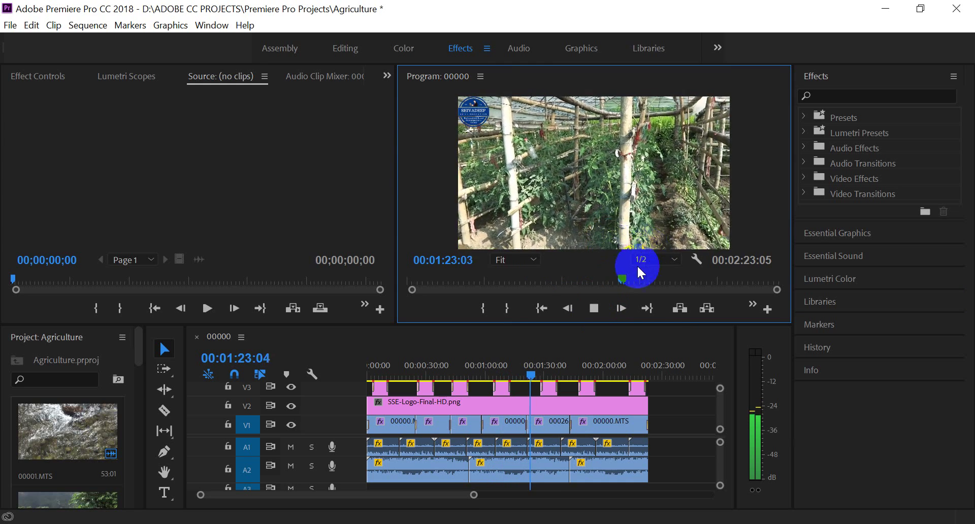
pyautogui.click(594, 310)
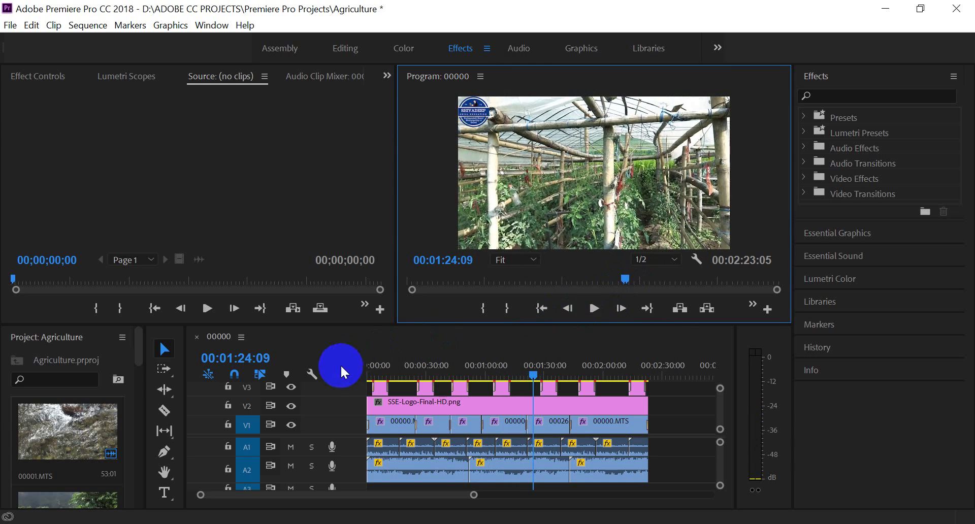
# Close the Agriculture project, saving changes to Agriculture.prproj.
pyautogui.click(11, 27)
pyautogui.click(32, 25)
pyautogui.click(6, 26)
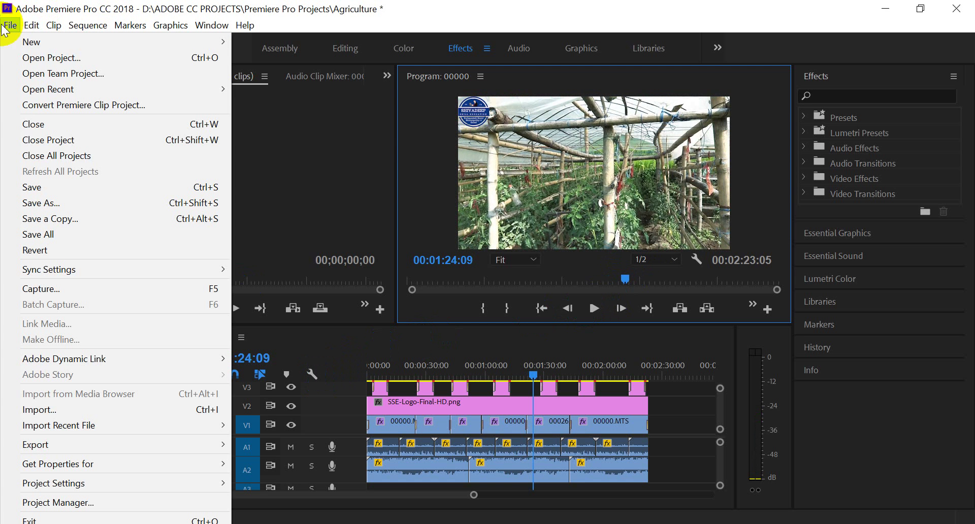
pyautogui.click(31, 140)
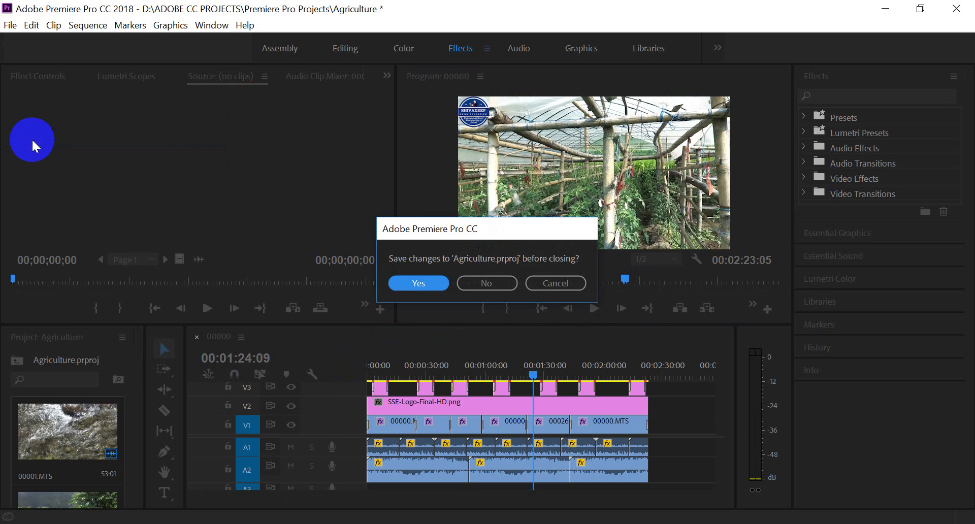
pyautogui.click(428, 283)
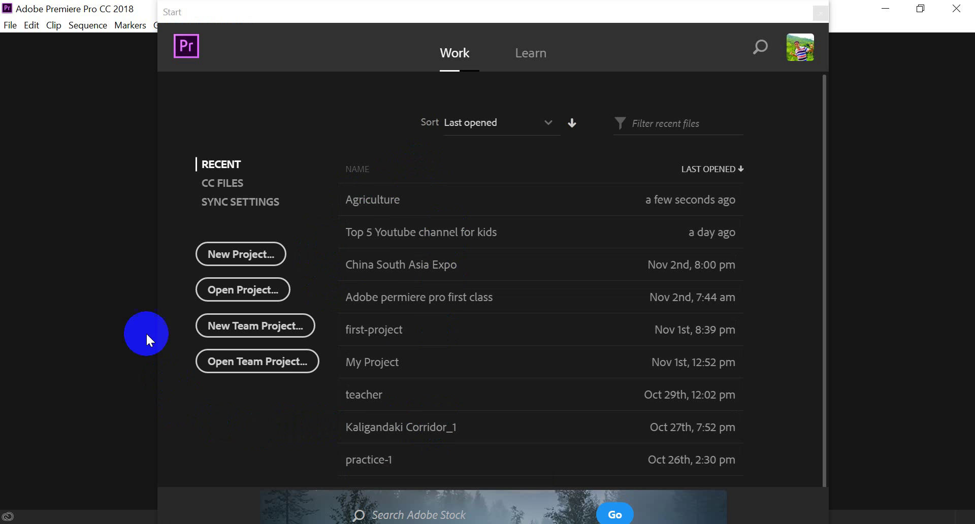
# Start a new project named Newproject-1.
pyautogui.click(235, 255)
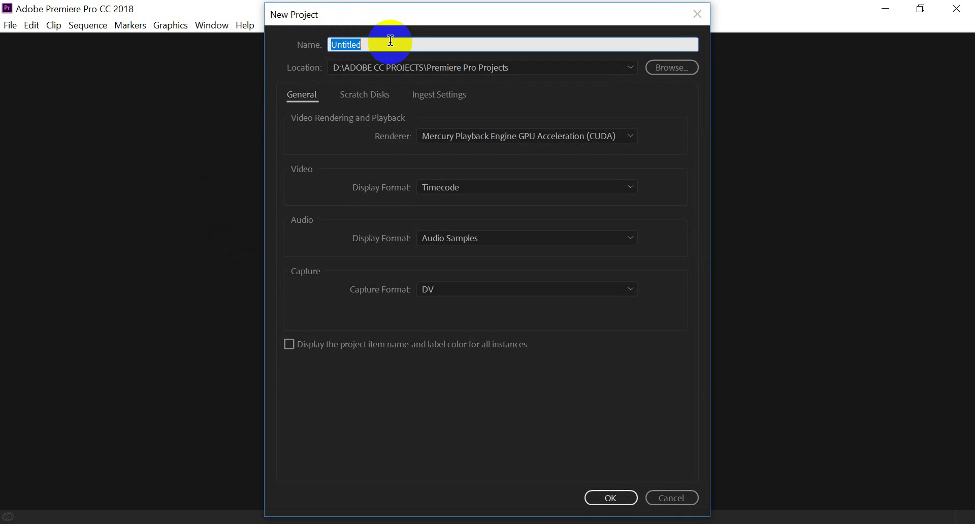
pyautogui.write('New')
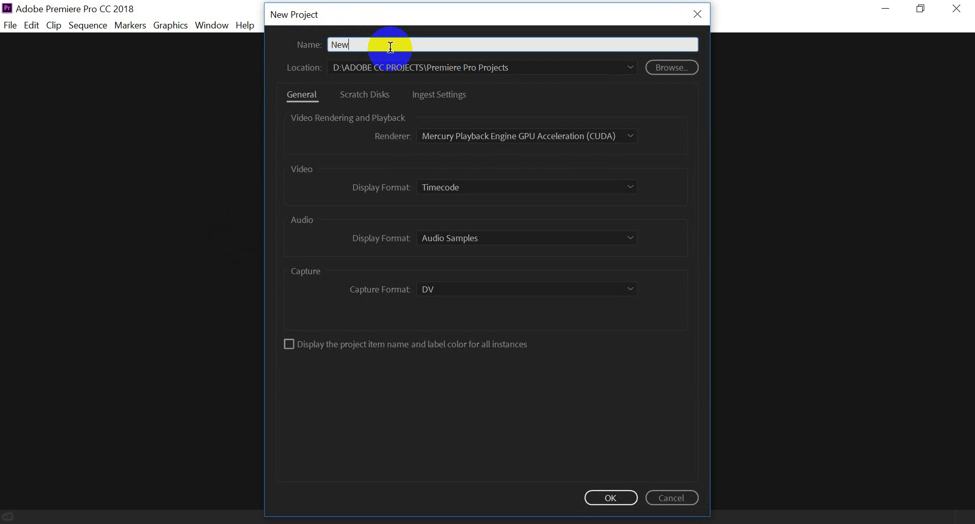
pyautogui.write('project-1')
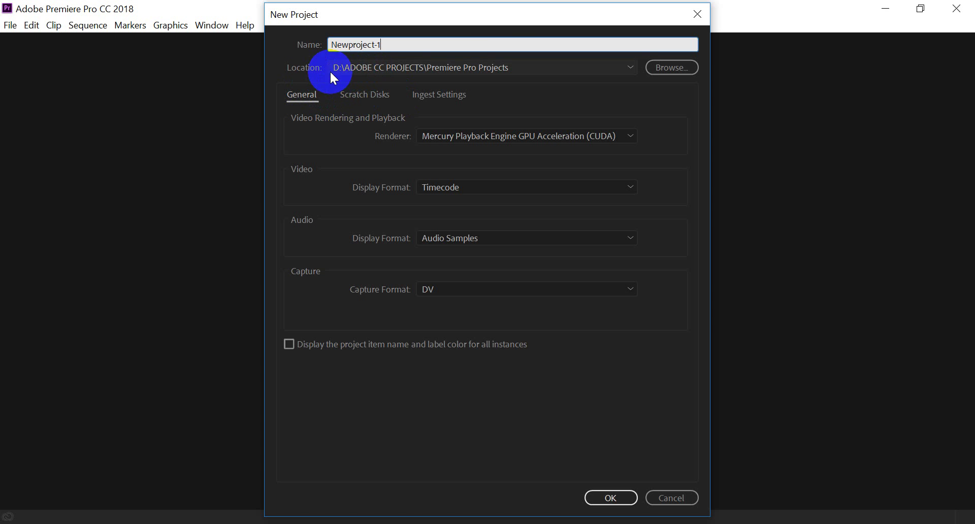
pyautogui.click(671, 68)
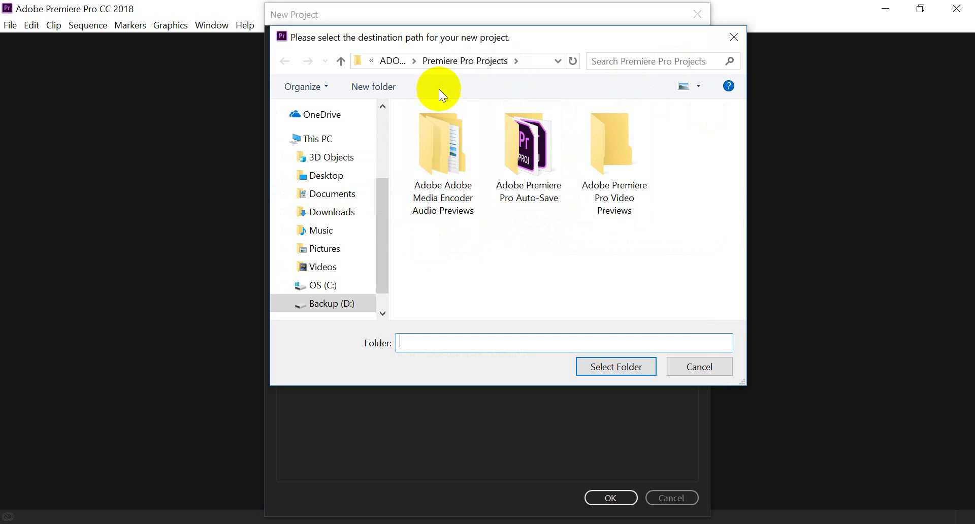
pyautogui.click(696, 367)
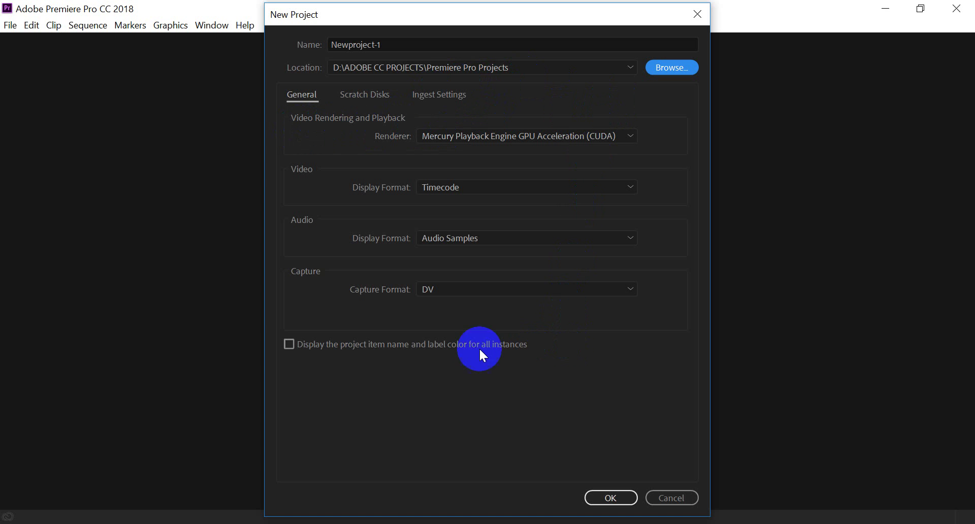
# Keep DV as the capture format and review the Same as Project scratch disks.
pyautogui.click(581, 289)
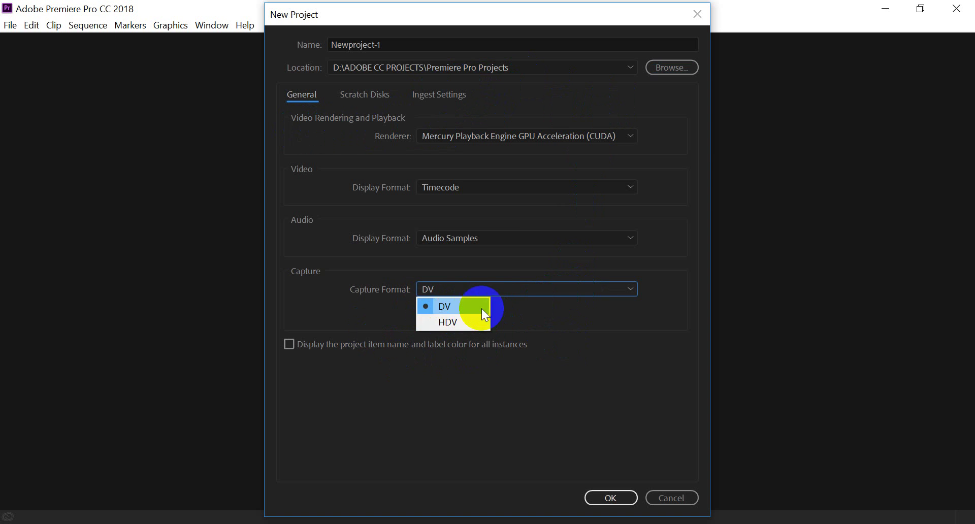
pyautogui.click(587, 326)
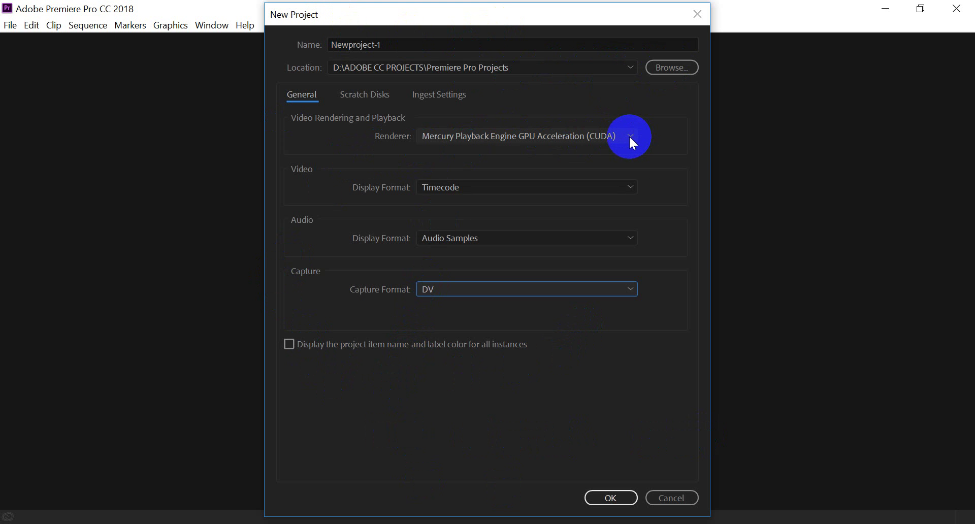
pyautogui.click(364, 95)
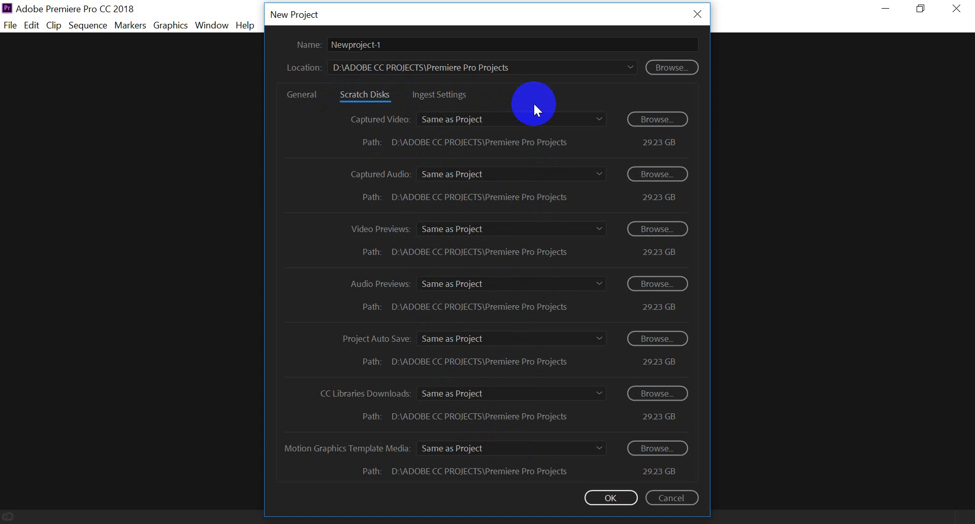
# Leave Ingest disabled after toggling it, and go back to General settings.
pyautogui.click(435, 96)
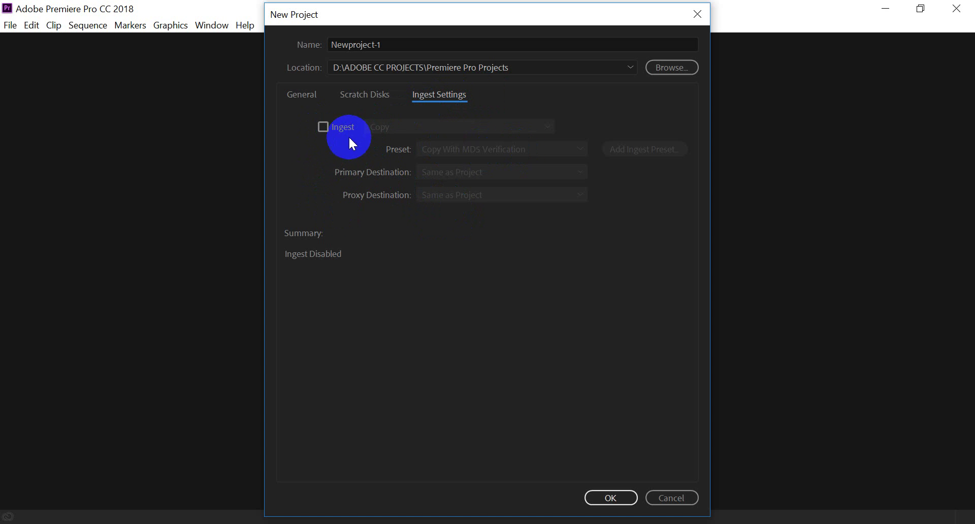
pyautogui.click(323, 127)
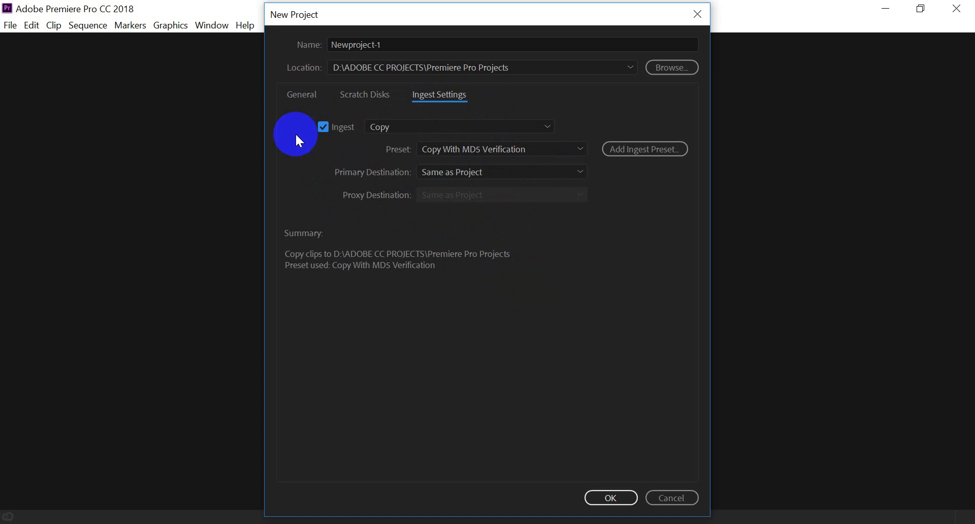
pyautogui.click(323, 127)
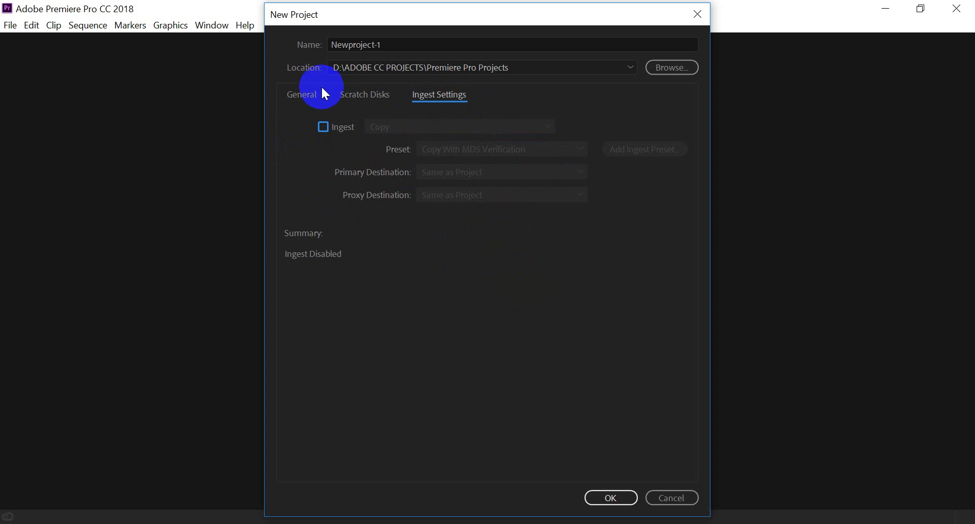
pyautogui.click(300, 102)
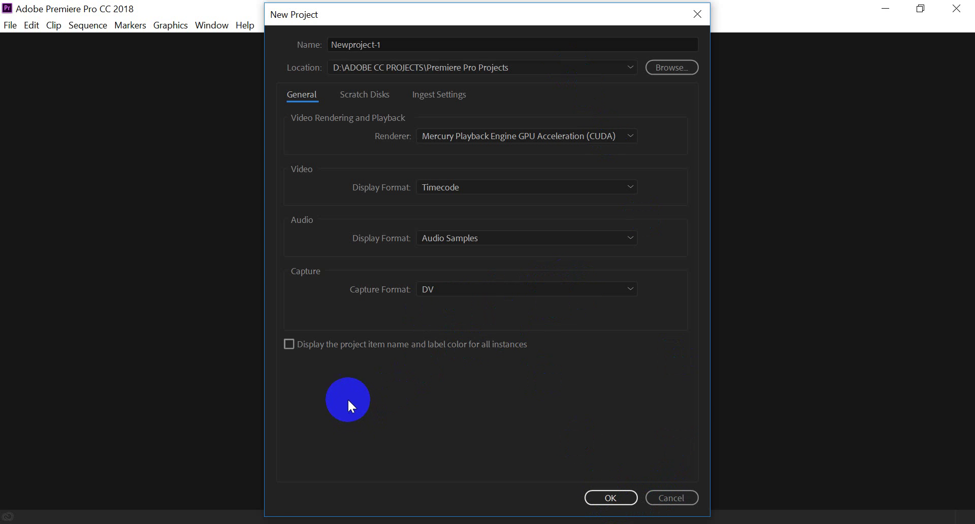
# Create Newproject-1, then activate the Effect Controls, Program, Project and Timeline panels in turn.
pyautogui.click(625, 502)
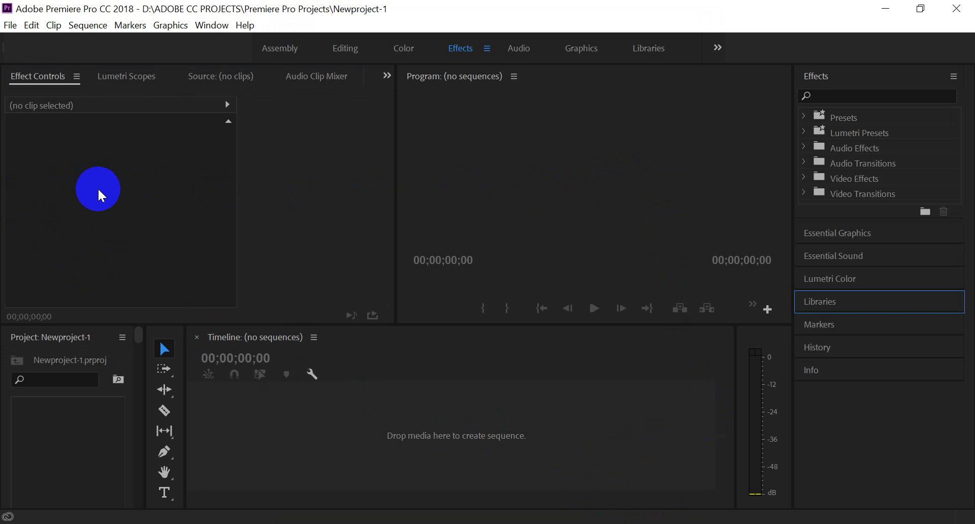
pyautogui.click(133, 196)
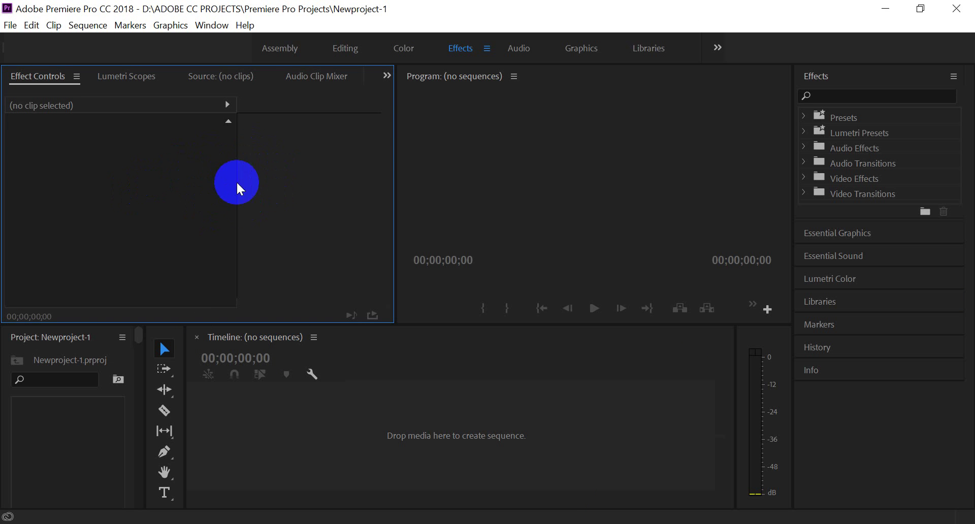
pyautogui.click(590, 181)
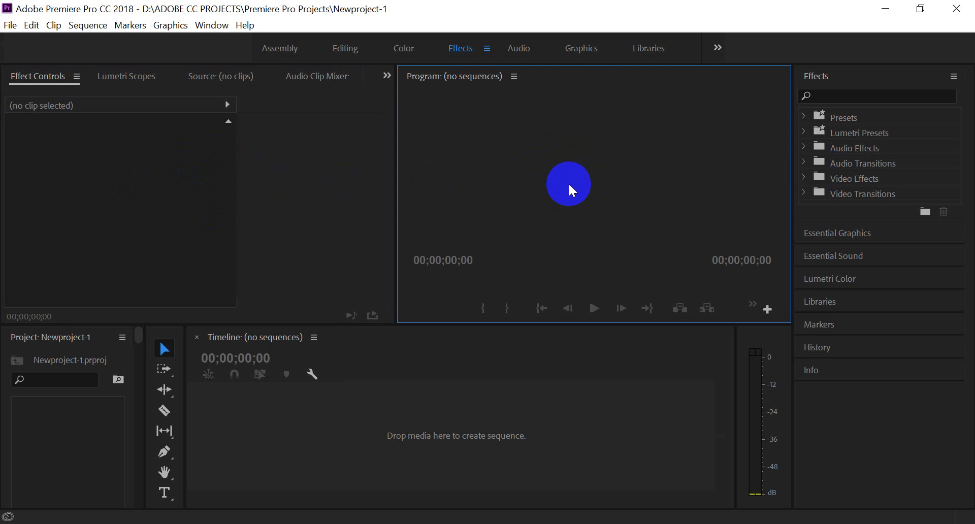
pyautogui.click(60, 457)
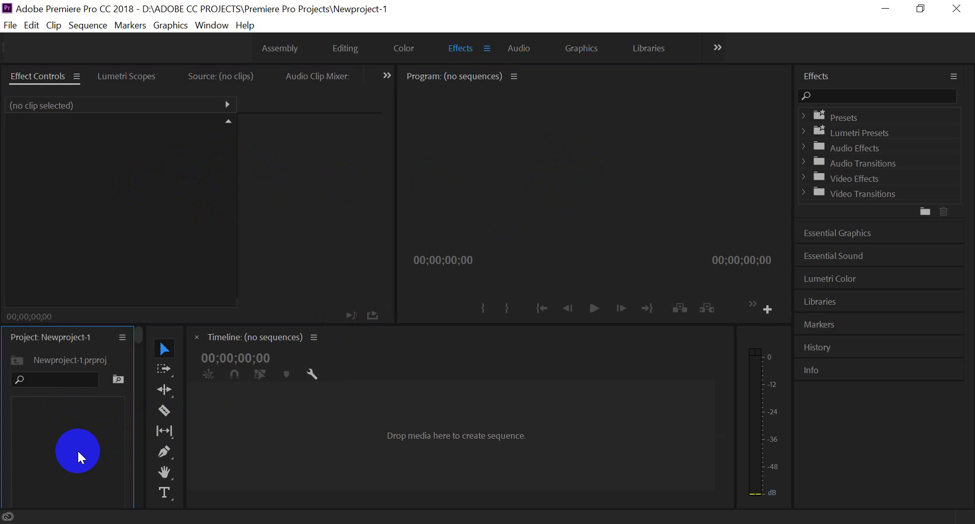
pyautogui.click(468, 452)
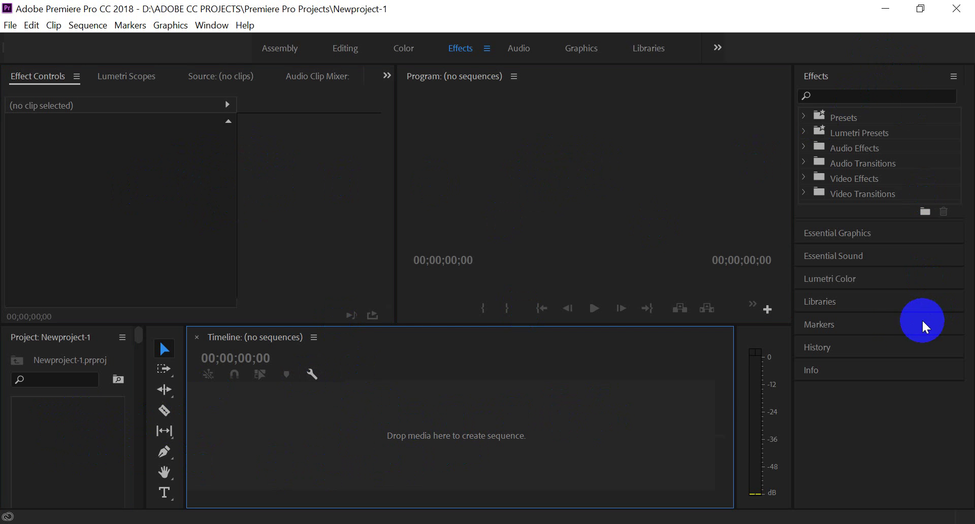
# Switch the interface to the Editing workspace via Window > Workspaces.
pyautogui.click(214, 25)
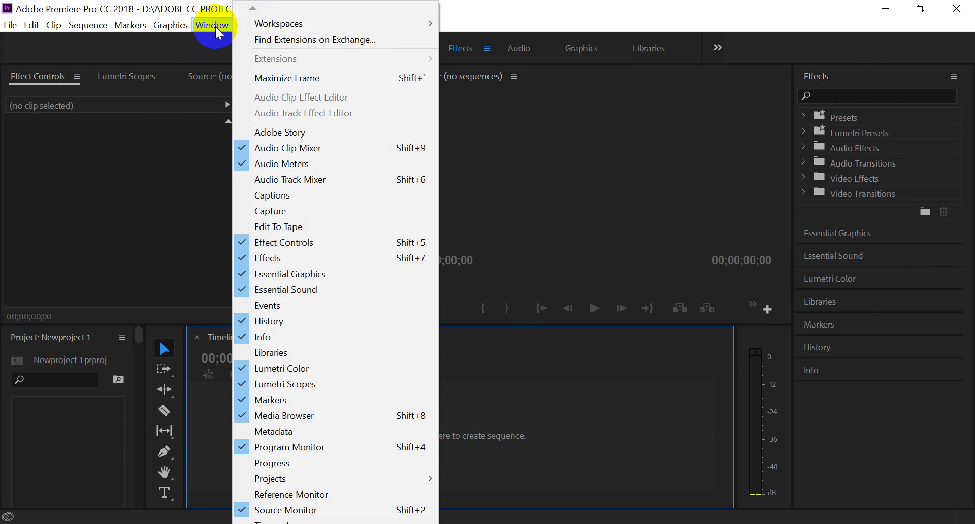
pyautogui.moveTo(285, 26)
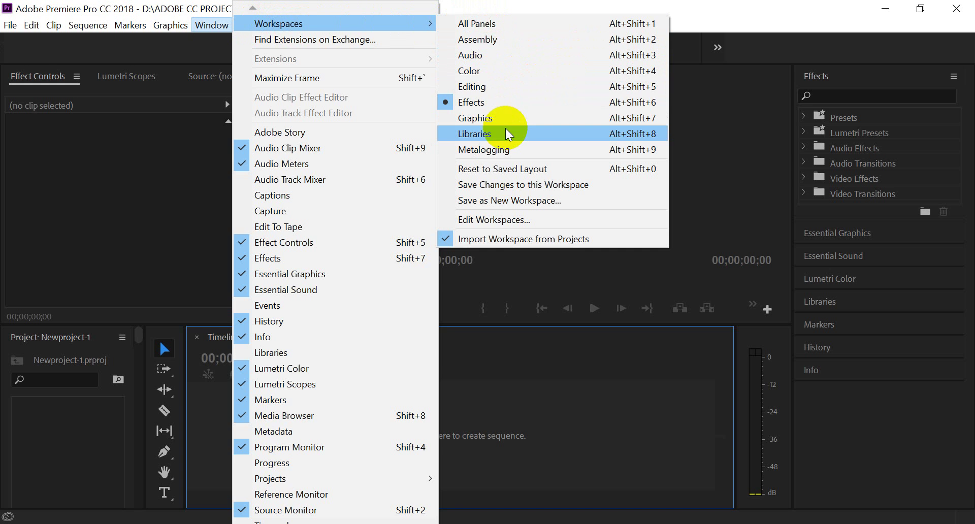
pyautogui.click(474, 97)
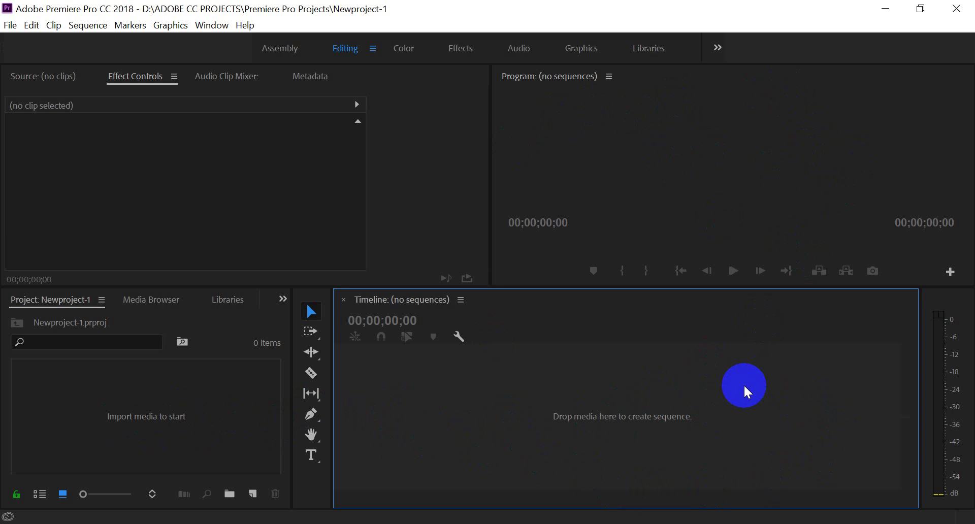
# Cycle focus through the Editing workspace's panels, ending on the timeline.
pyautogui.click(100, 161)
pyautogui.click(687, 163)
pyautogui.click(81, 422)
pyautogui.click(544, 415)
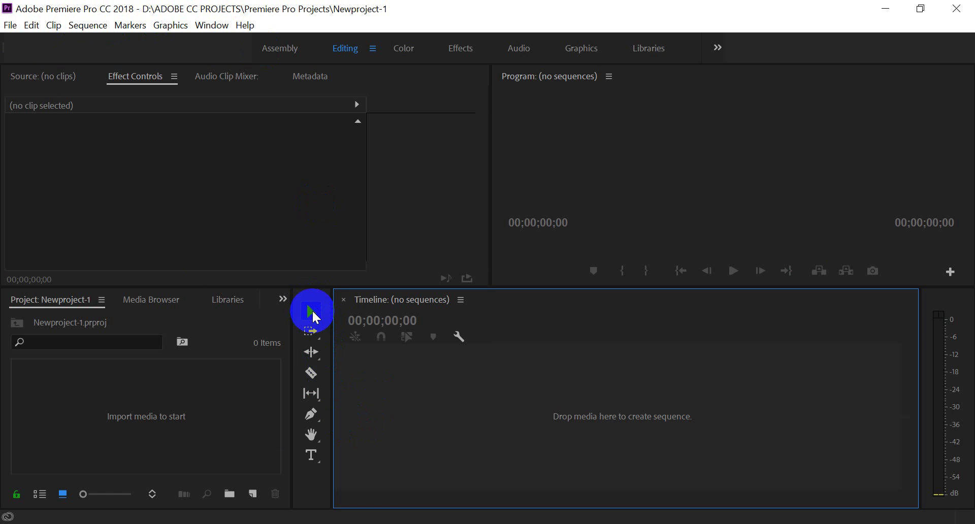
# Import clip 00001.MTS from the China Asia Expo folder into the project bin.
pyautogui.doubleClick(104, 398)
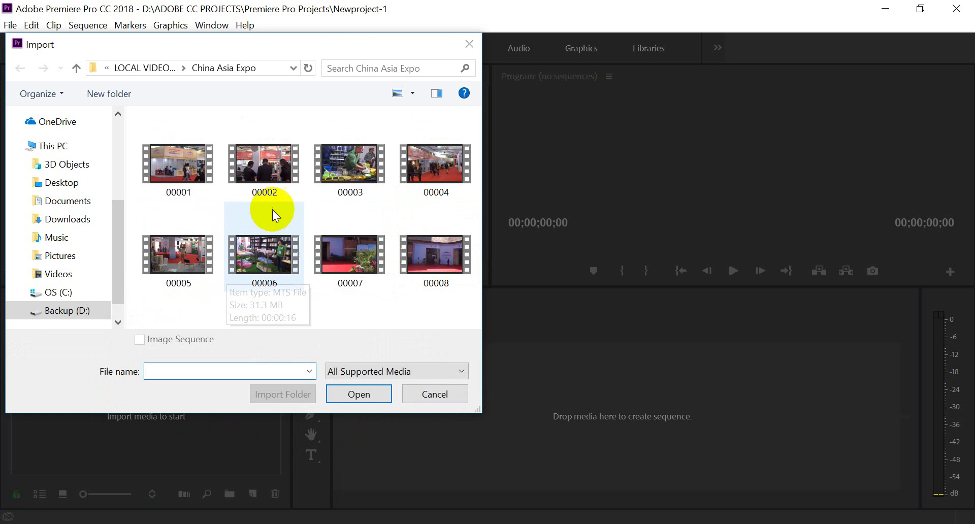
pyautogui.click(195, 165)
pyautogui.click(363, 394)
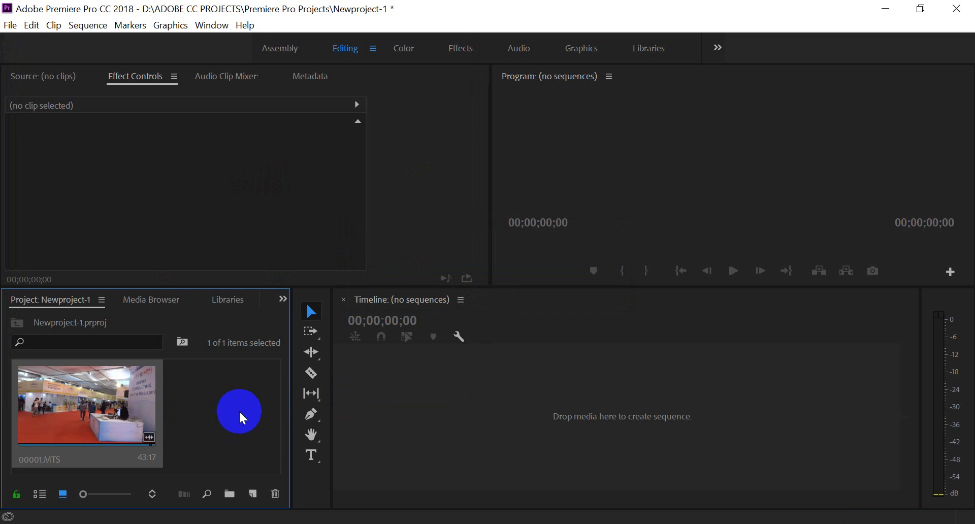
# Load 00001.MTS in the Source Monitor, zoom the time ruler, and park the playhead at 00:00:11:21.
pyautogui.click(91, 398)
pyautogui.doubleClick(90, 396)
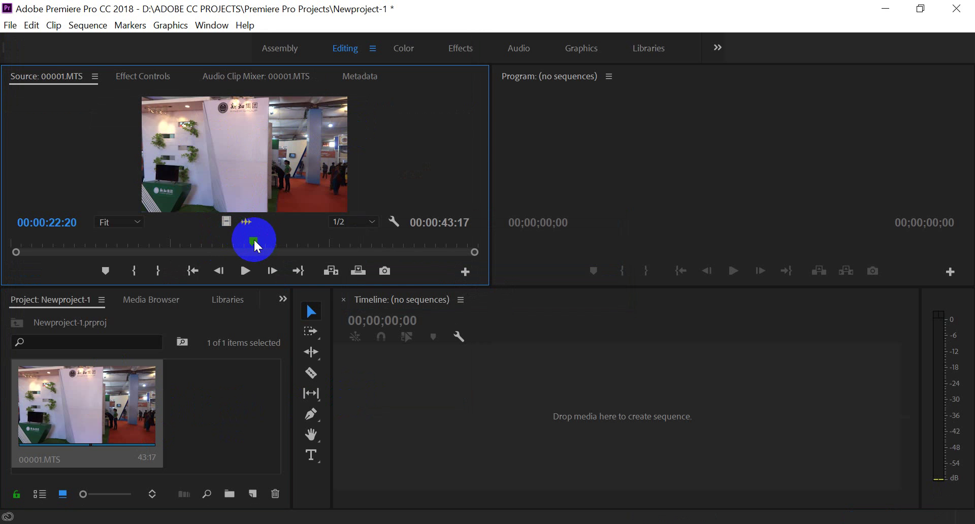
pyautogui.moveTo(17, 252)
pyautogui.mouseDown()
pyautogui.moveTo(86, 251)
pyautogui.moveTo(17, 252)
pyautogui.mouseUp()
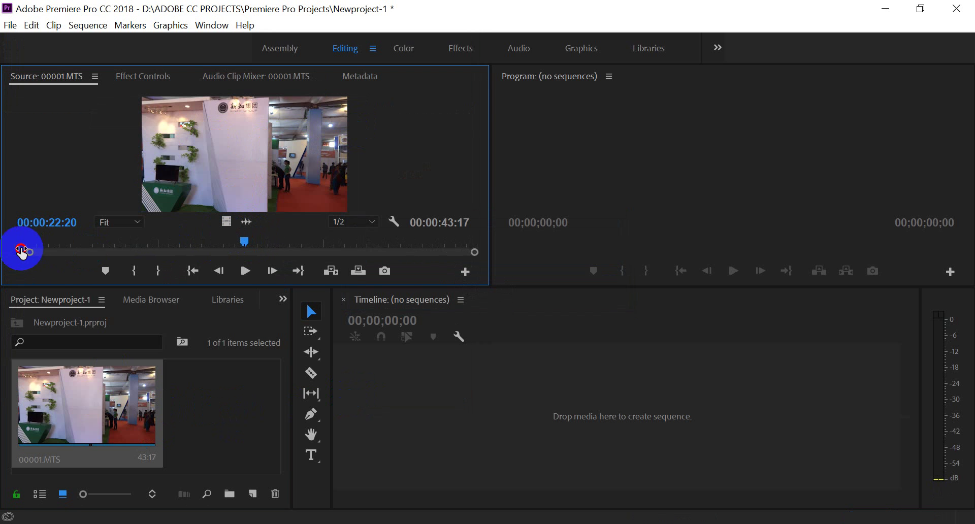
pyautogui.moveTo(254, 244); pyautogui.dragTo(182, 245)
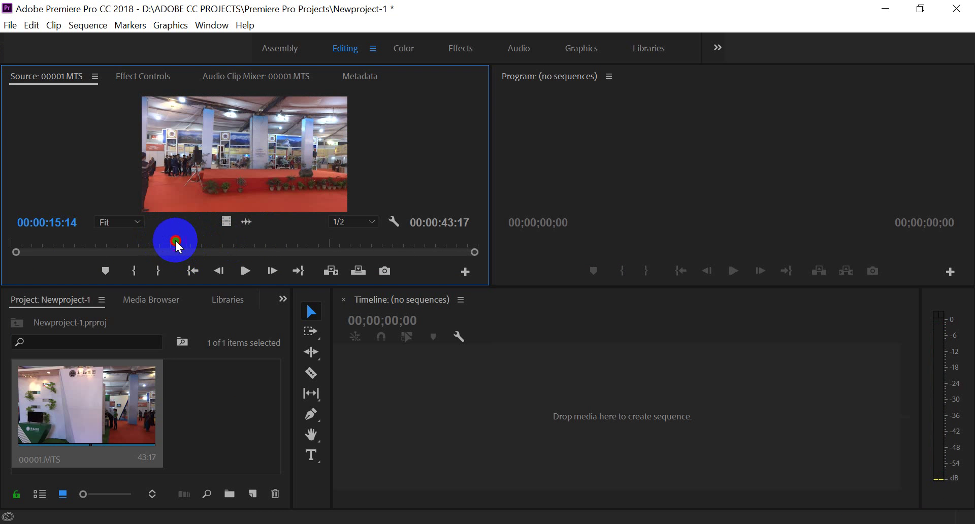
pyautogui.moveTo(182, 245); pyautogui.dragTo(137, 240)
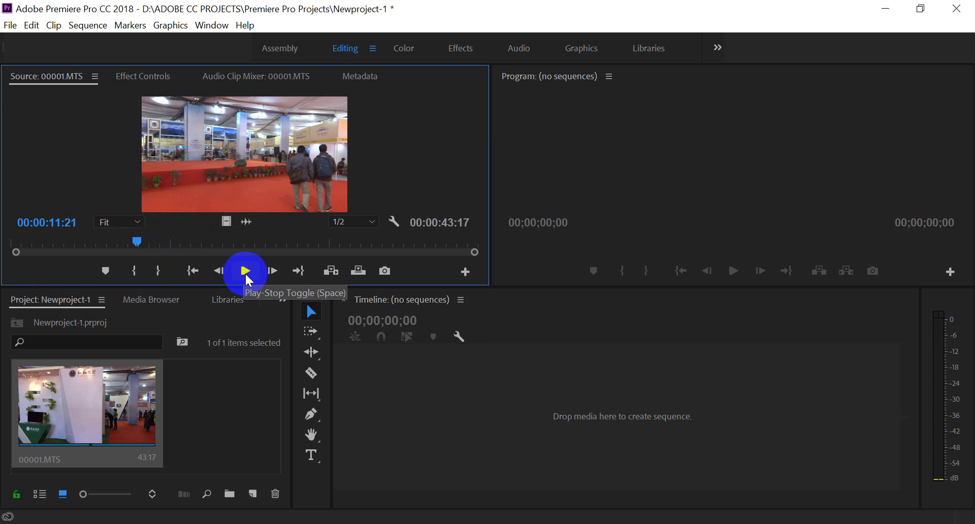
# Mark In at 00:00:11:21 and Out at 00:00:25:06, then drag the 13:11 clip into a new sequence.
pyautogui.click(136, 278)
pyautogui.moveTo(138, 244); pyautogui.dragTo(279, 247)
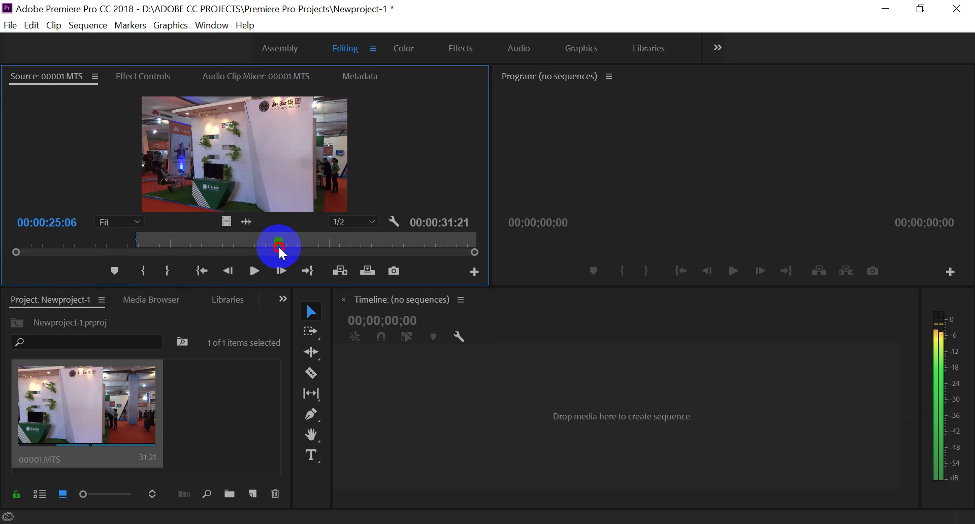
pyautogui.click(167, 271)
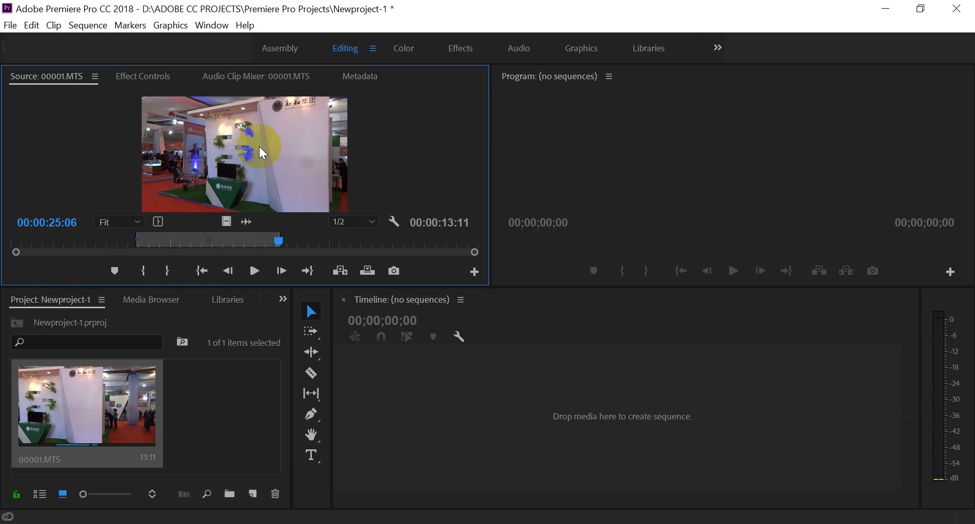
pyautogui.moveTo(227, 222); pyautogui.dragTo(223, 223)
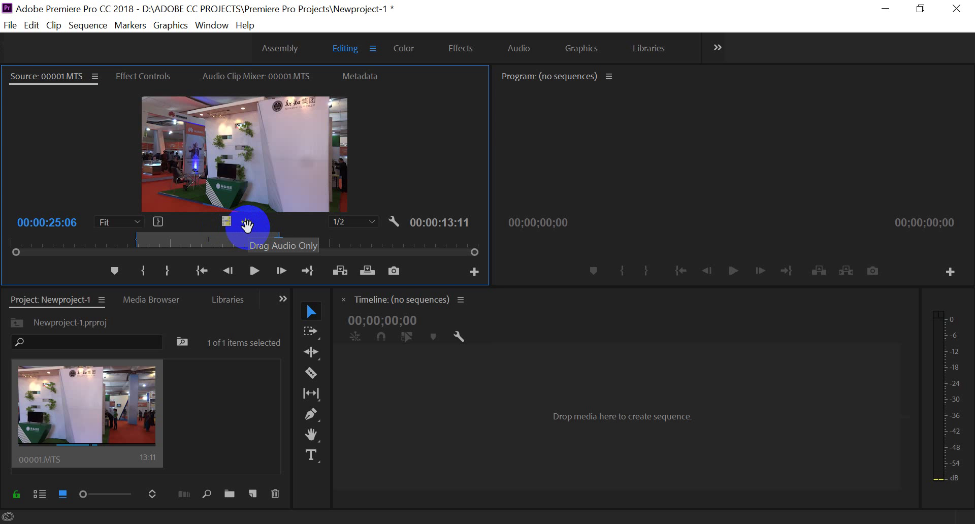
pyautogui.moveTo(247, 225)
pyautogui.mouseDown()
pyautogui.moveTo(580, 434)
pyautogui.moveTo(538, 424)
pyautogui.mouseUp()
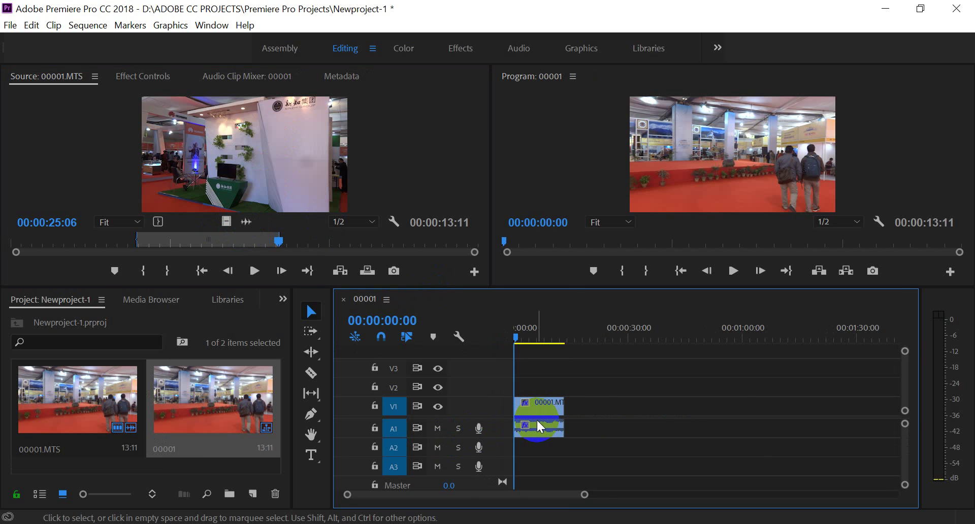